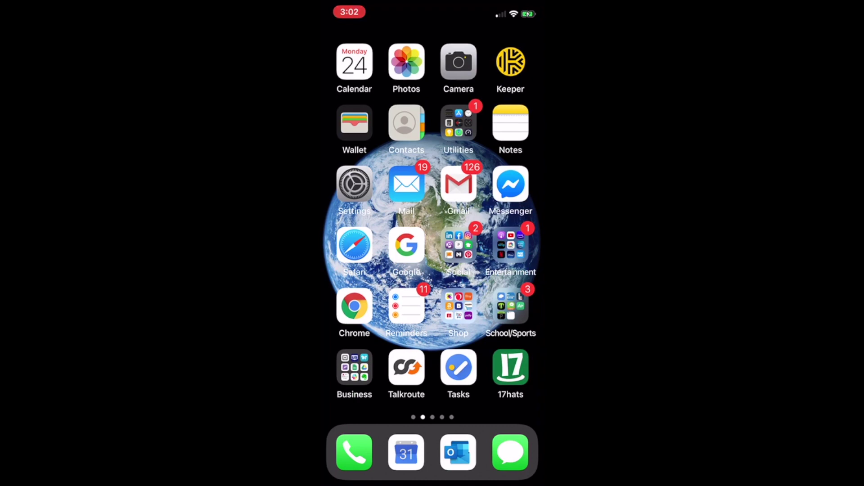
# Step: Browse Apple Calendar's month view, checking February 1 events in the compact list
pyautogui.click(355, 63)
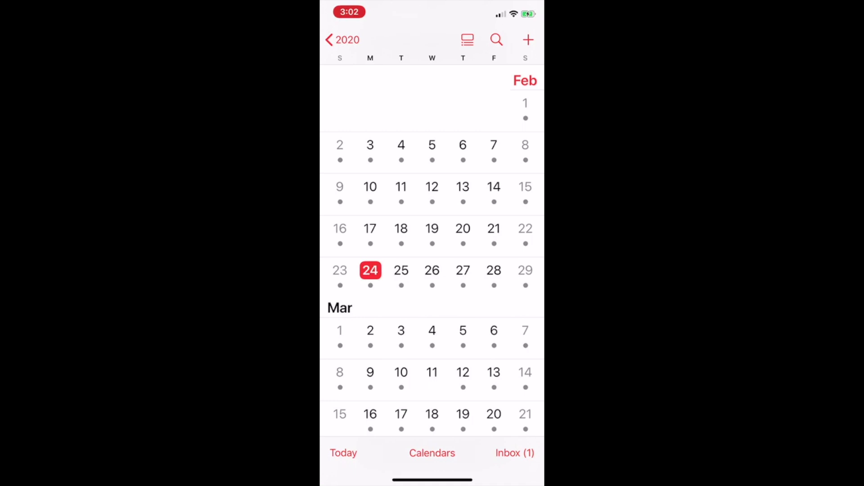
pyautogui.click(468, 39)
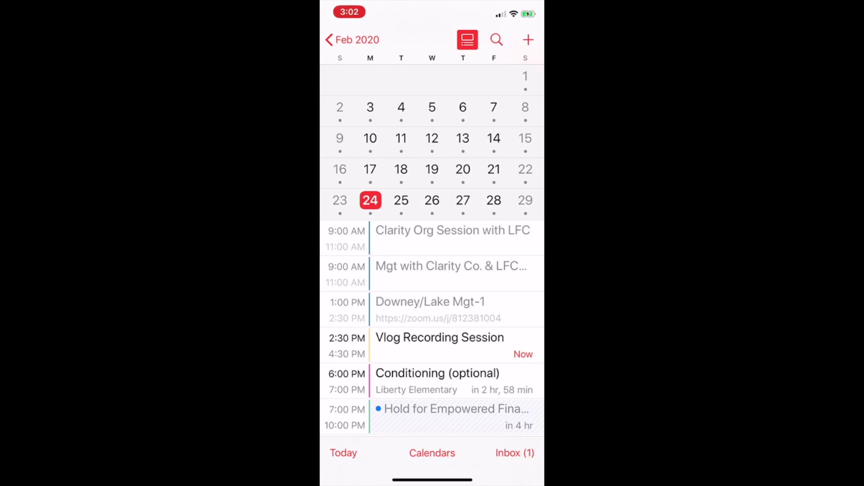
pyautogui.click(353, 39)
pyautogui.click(482, 157)
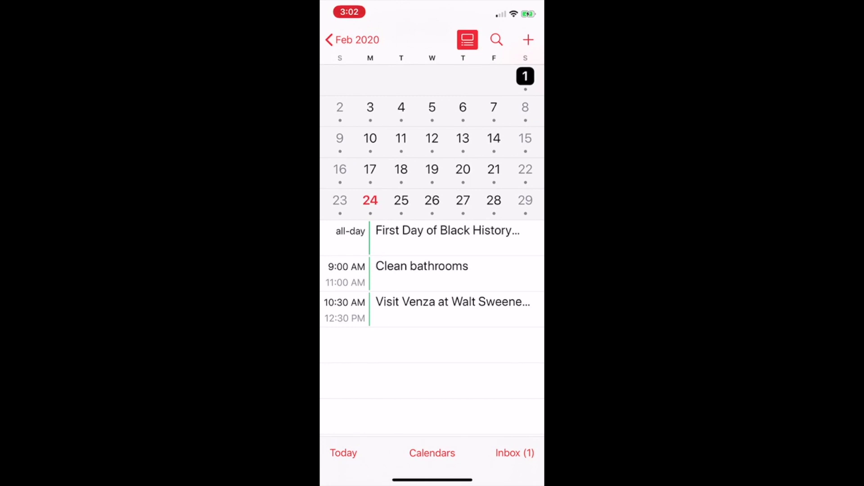
pyautogui.click(467, 39)
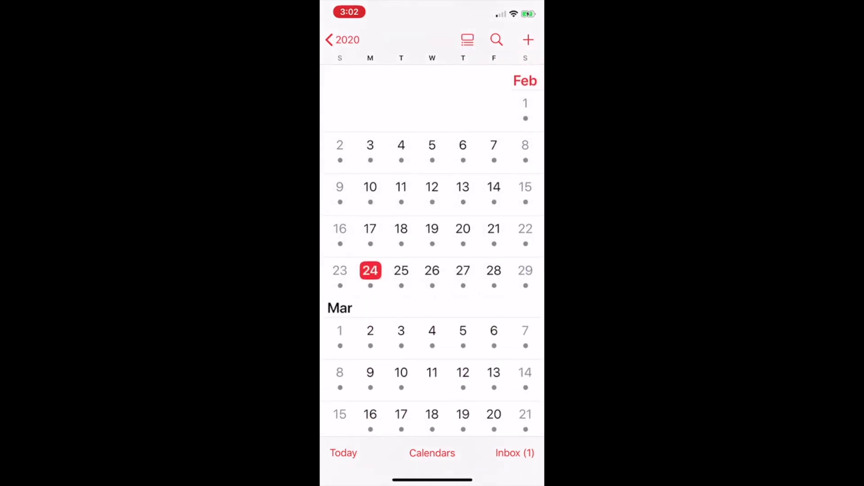
# Step: Return home and launch Google Calendar from the dock into its February month view
pyautogui.moveTo(433, 480); pyautogui.dragTo(432, 303)
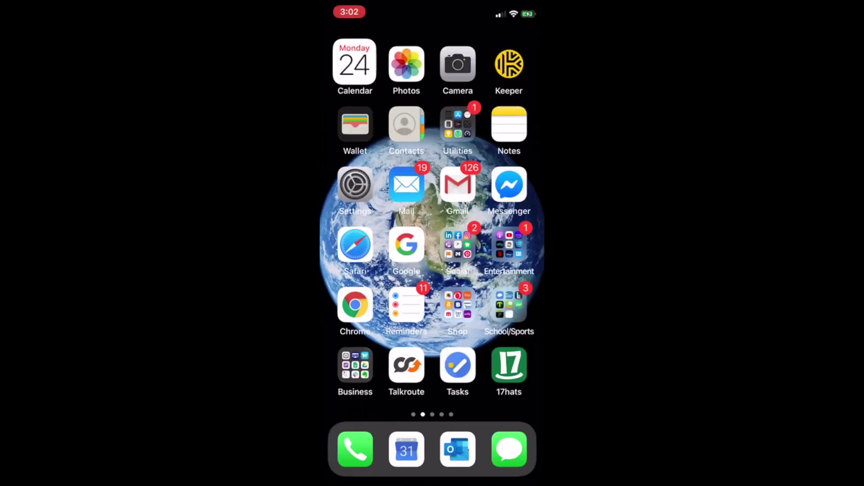
pyautogui.moveTo(406, 451); pyautogui.dragTo(409, 422)
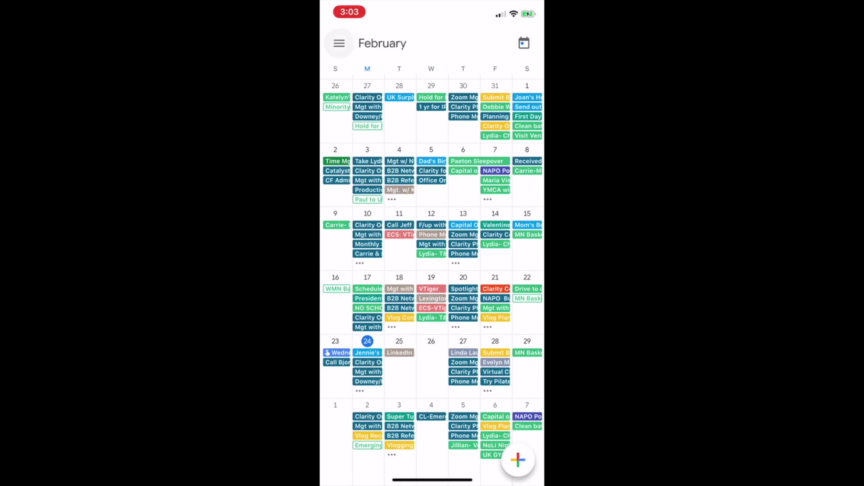
pyautogui.click(339, 44)
# Step: Switch Google Calendar to Schedule view, then to the February 9–15 week grid
pyautogui.click(376, 84)
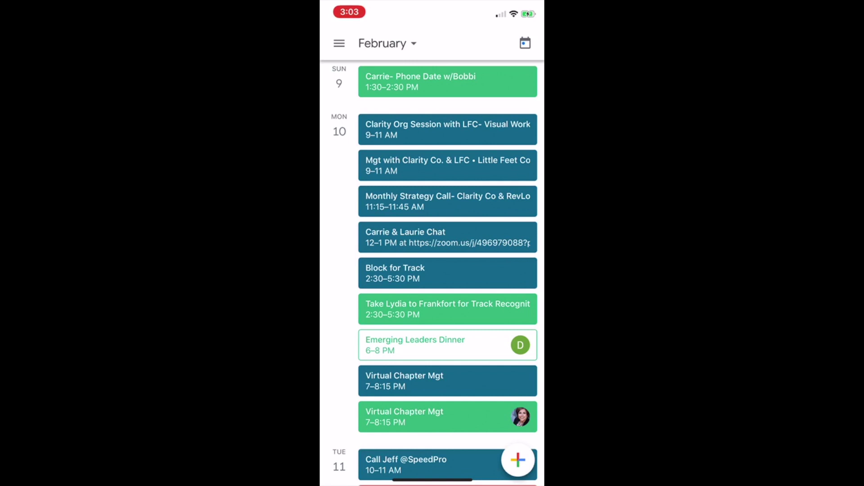
pyautogui.click(339, 44)
pyautogui.click(368, 170)
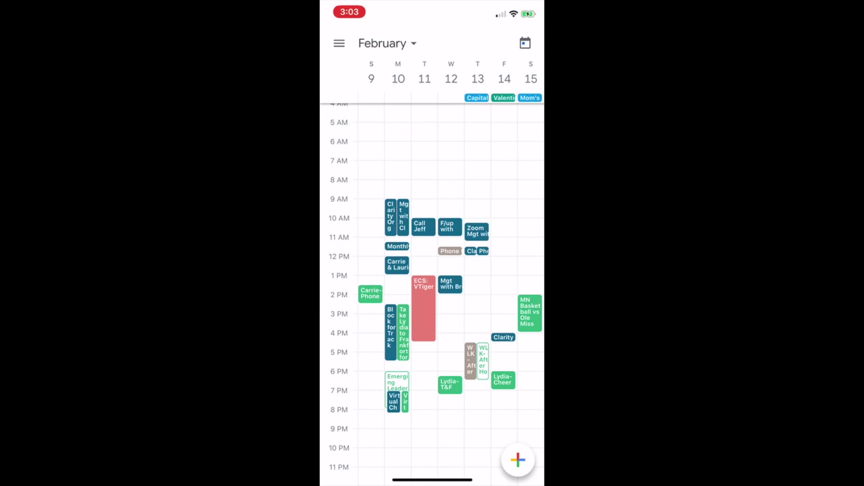
pyautogui.click(339, 44)
# Step: Show the February 9–11 three-day view, briefly opening and leaving event search
pyautogui.click(369, 141)
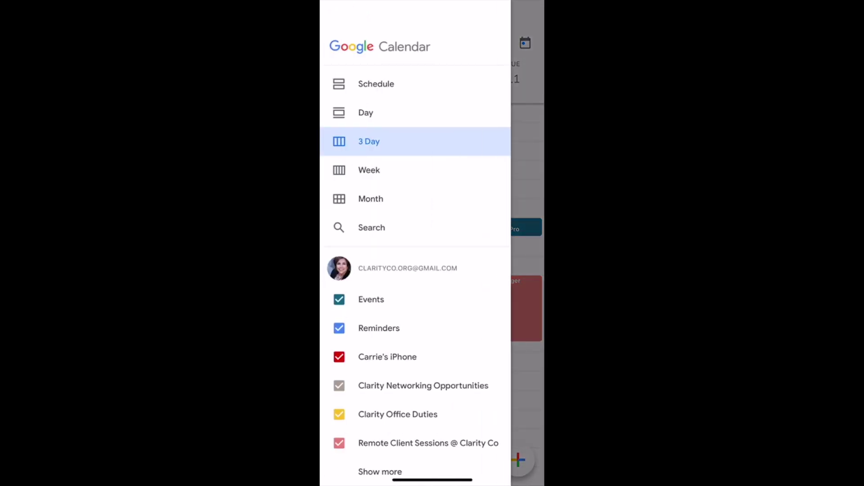
pyautogui.click(368, 140)
pyautogui.click(339, 44)
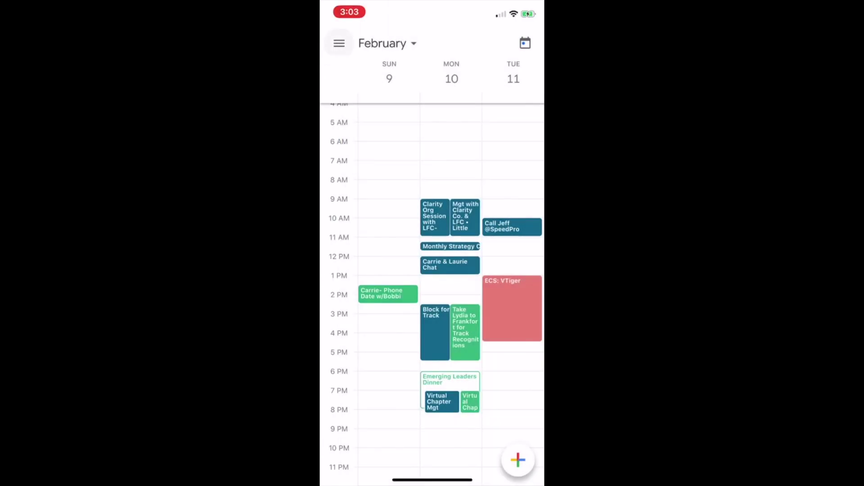
pyautogui.click(369, 228)
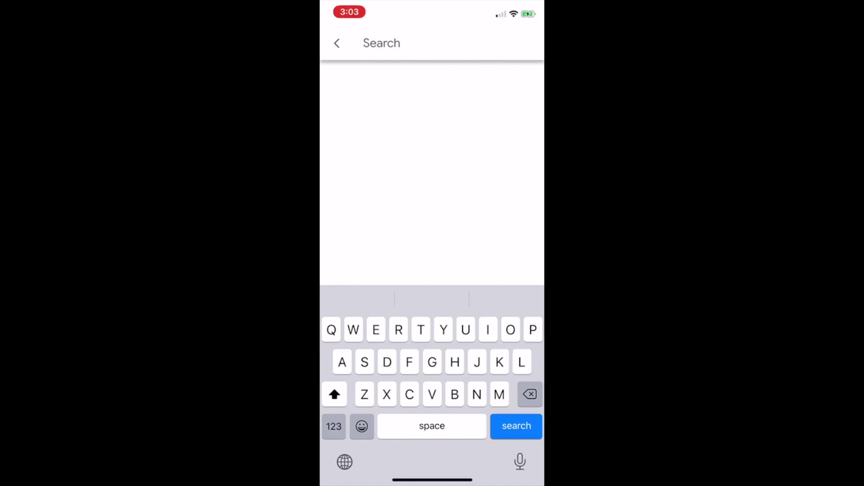
pyautogui.click(337, 43)
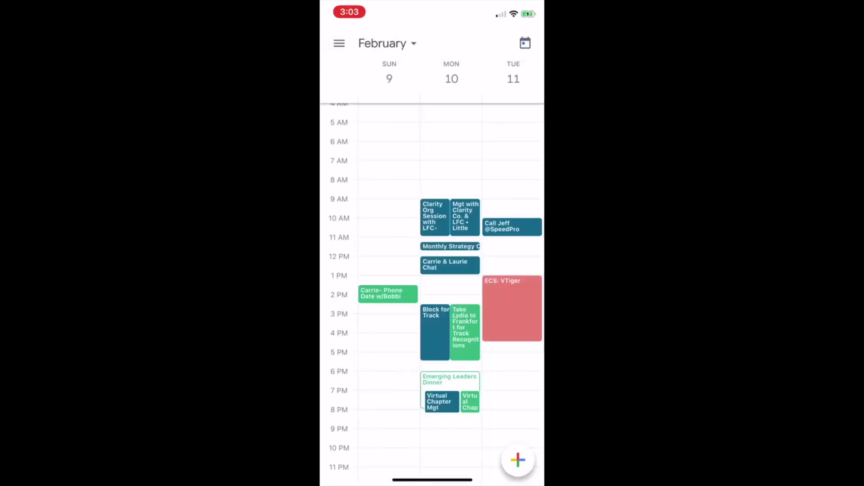
# Step: Switch to Month view, peek at Apple Calendar via the app switcher, then return
pyautogui.click(339, 43)
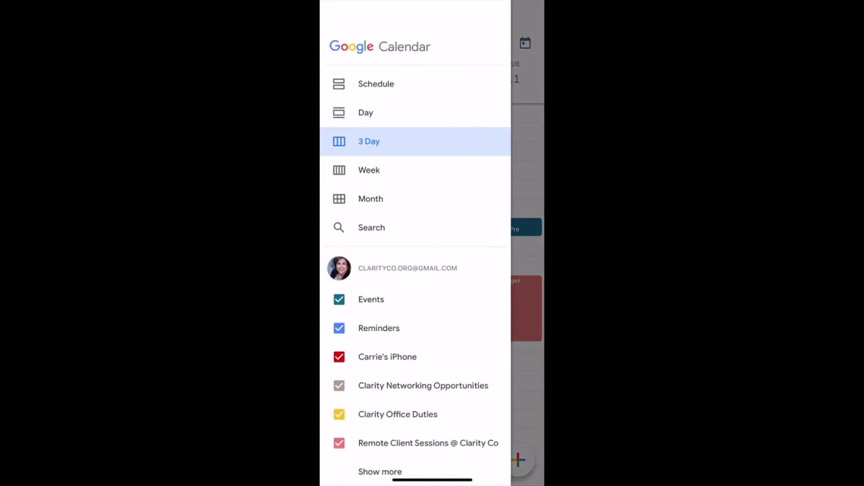
pyautogui.click(371, 199)
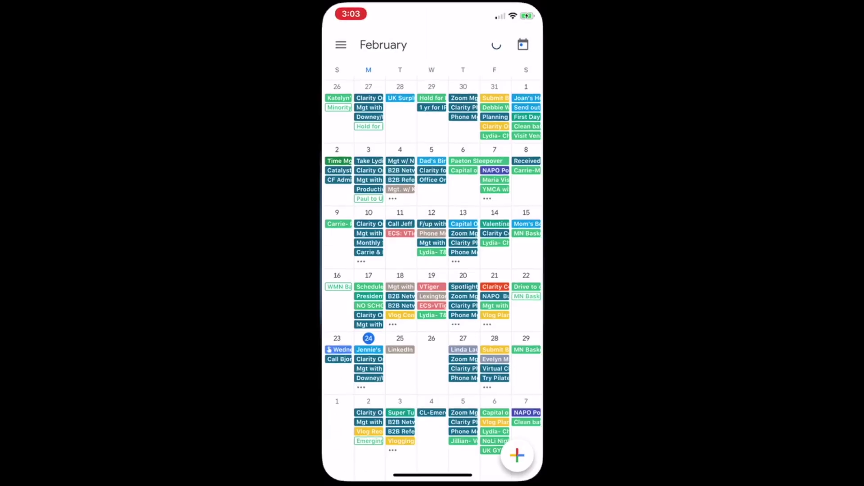
pyautogui.moveTo(432, 475); pyautogui.dragTo(433, 304)
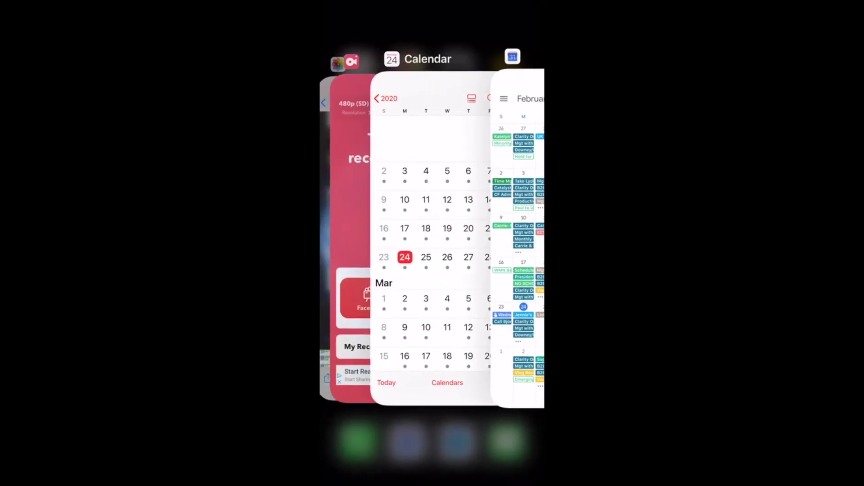
pyautogui.click(433, 236)
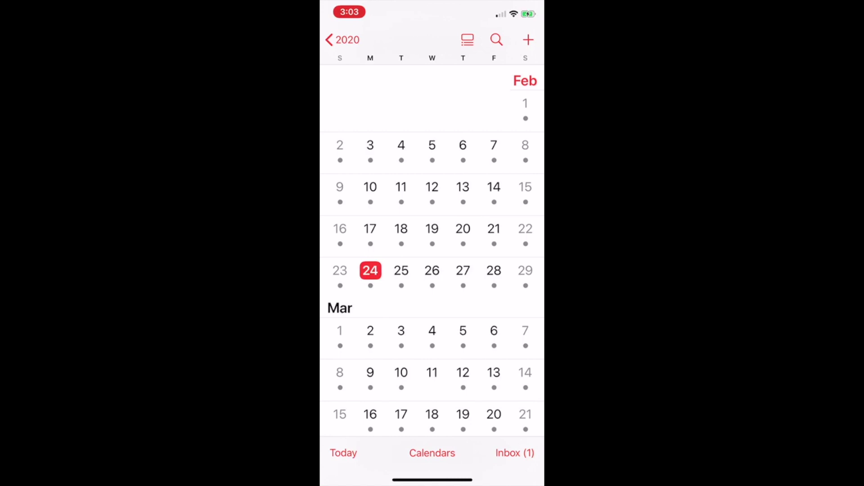
pyautogui.scroll(1, 433, 256)
pyautogui.moveTo(432, 478); pyautogui.dragTo(432, 303)
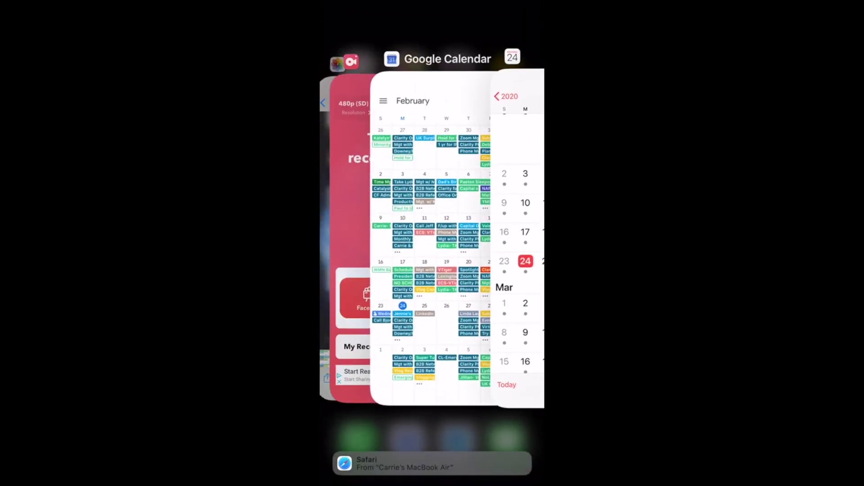
pyautogui.click(439, 231)
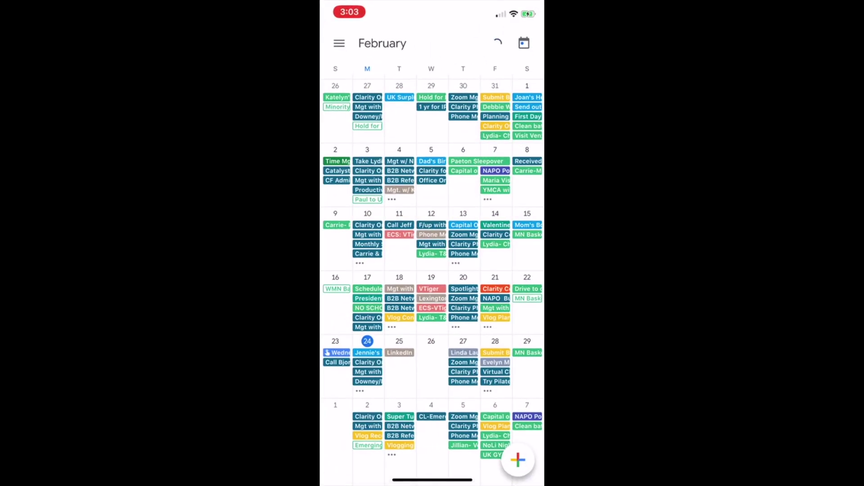